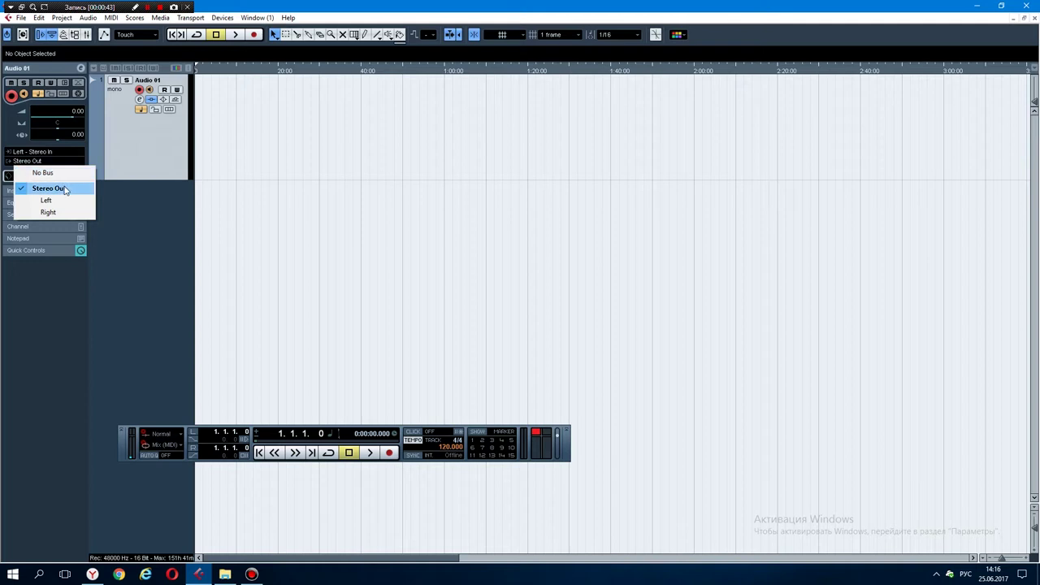
Review the selected ASIO driver, its ports and the VST System Link page in Device Setup, and close the dialog
{"action": "left_click", "coordinate": [221, 17]}
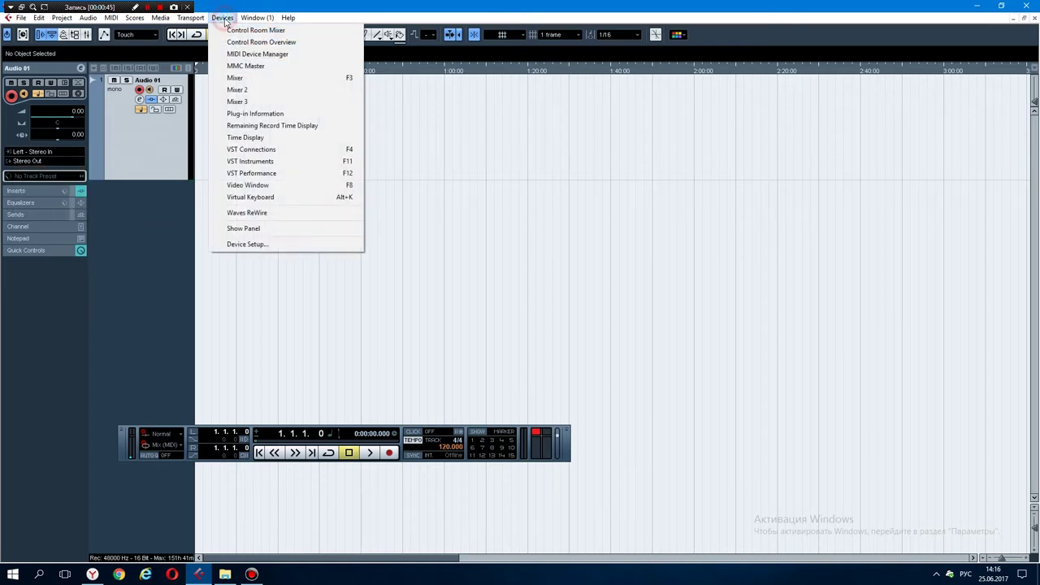
{"action": "left_click", "coordinate": [248, 244]}
{"action": "left_click", "coordinate": [517, 159]}
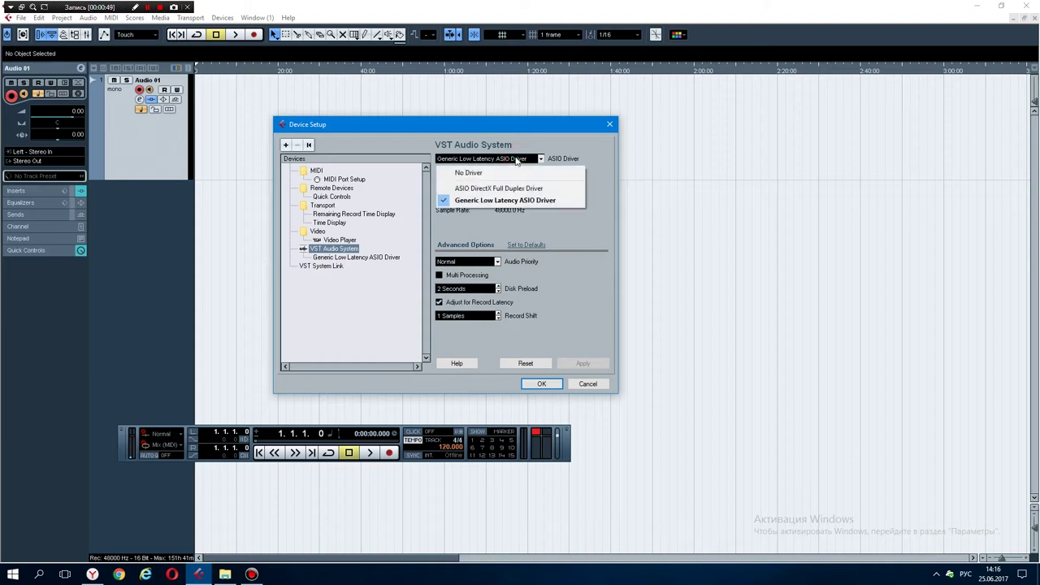
{"action": "left_click", "coordinate": [511, 161]}
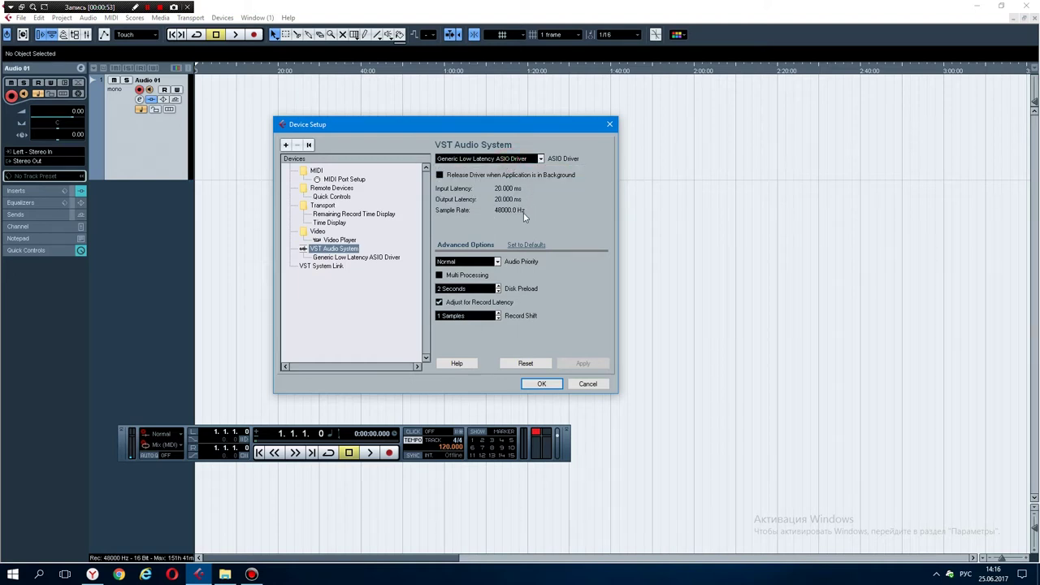
{"action": "left_click", "coordinate": [380, 257]}
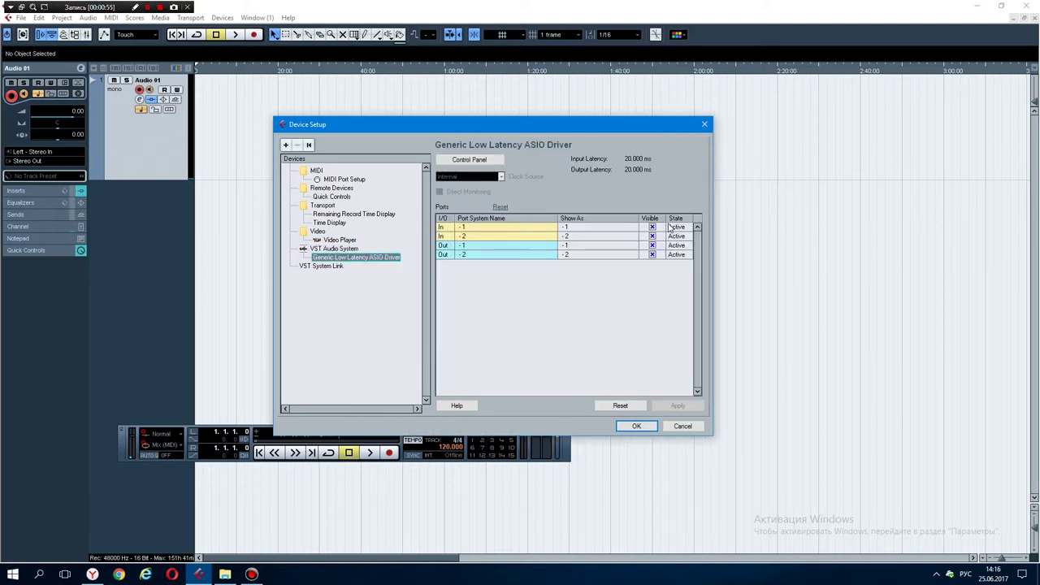
{"action": "left_click", "coordinate": [325, 267]}
{"action": "left_click", "coordinate": [325, 258]}
{"action": "left_click", "coordinate": [329, 248]}
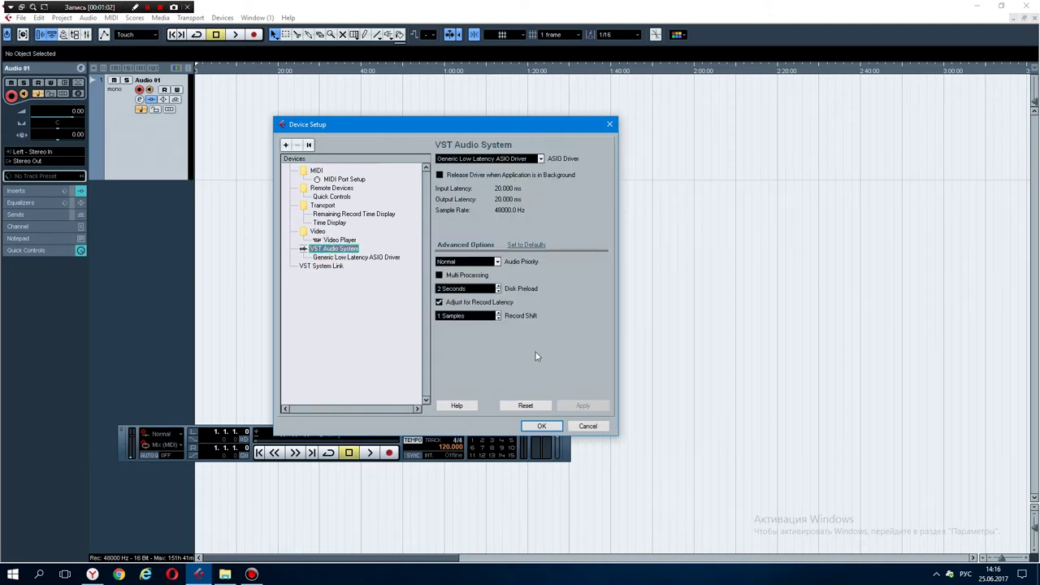
{"action": "left_click", "coordinate": [541, 425]}
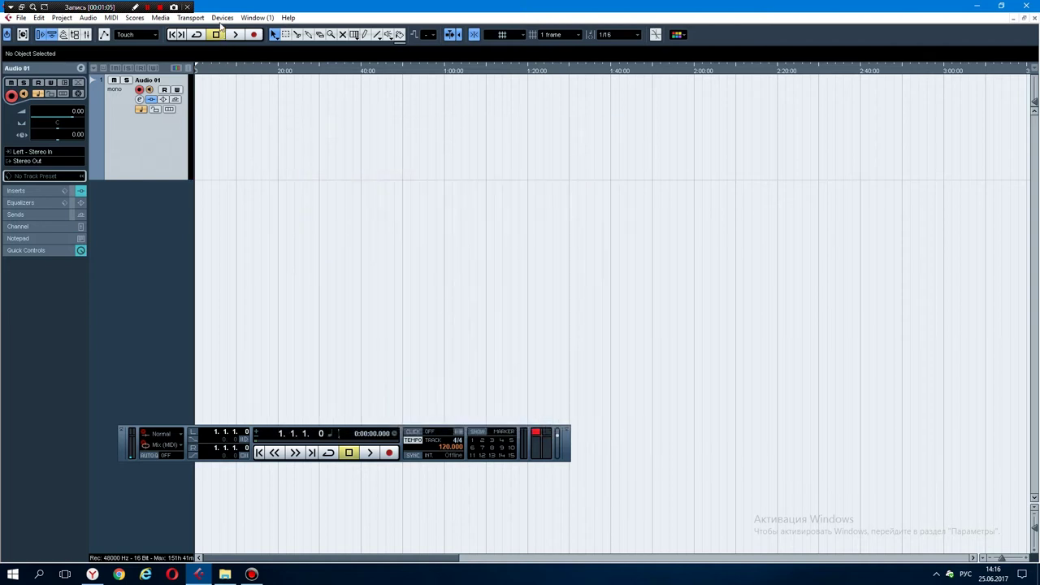
Open VST Connections and restore it from full screen to a floating window placed over the project
{"action": "left_click", "coordinate": [222, 17]}
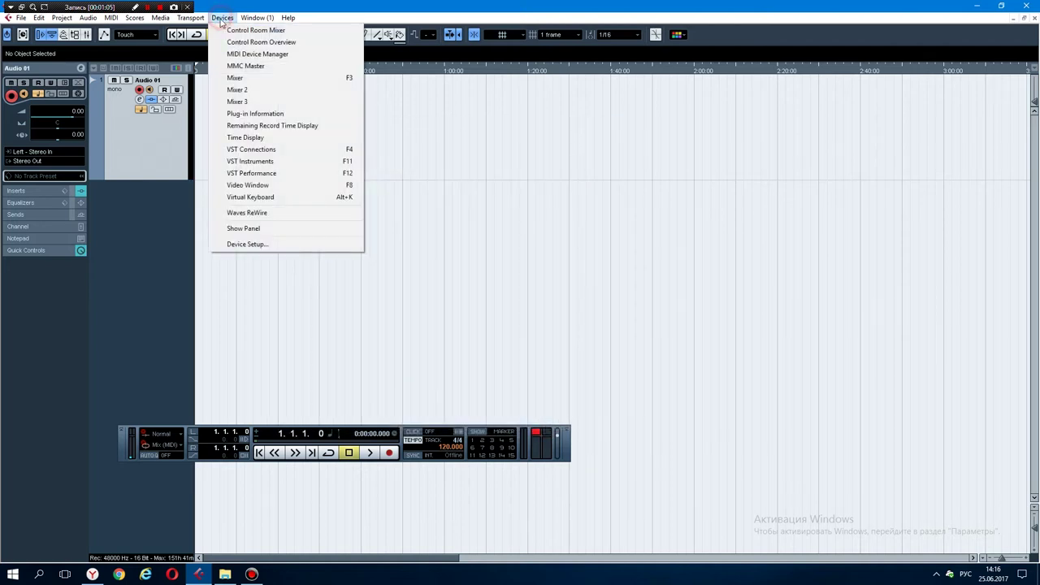
{"action": "left_click", "coordinate": [251, 151]}
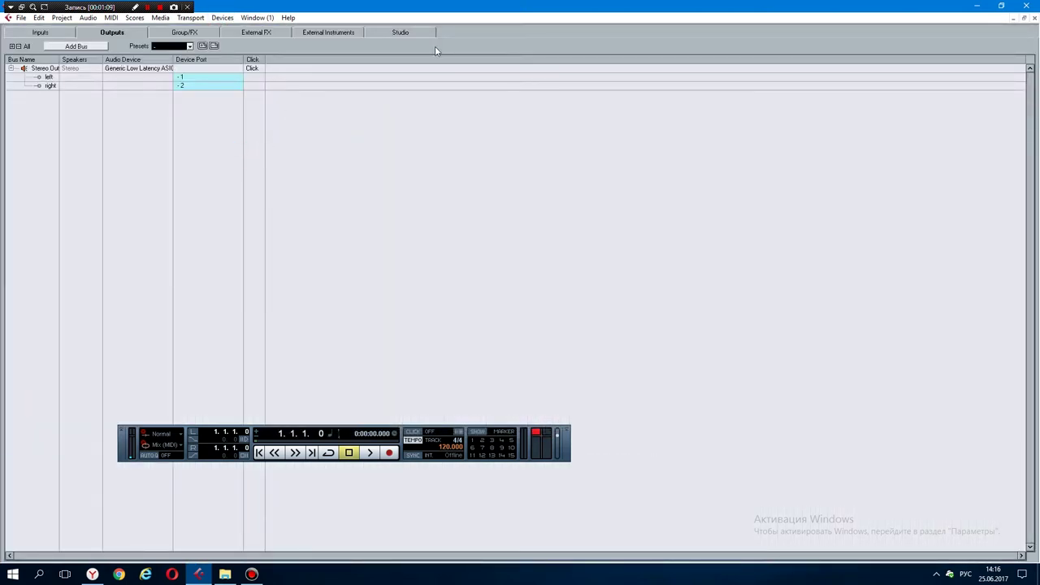
{"action": "left_click", "coordinate": [527, 41]}
{"action": "left_click", "coordinate": [1024, 17]}
{"action": "left_click_drag", "start_coordinate": [427, 176], "coordinate": [561, 134]}
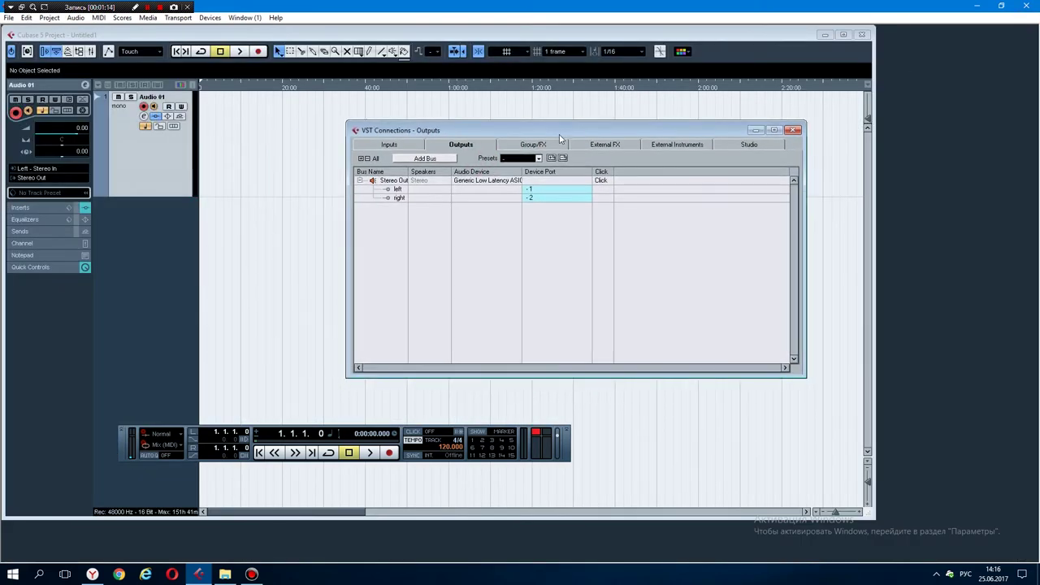
Examine the audio device and port assignments of the input and output buses, widening the Audio Device column, and close VST Connections
{"action": "left_click", "coordinate": [381, 146]}
{"action": "left_click_drag", "start_coordinate": [407, 130], "coordinate": [385, 148]}
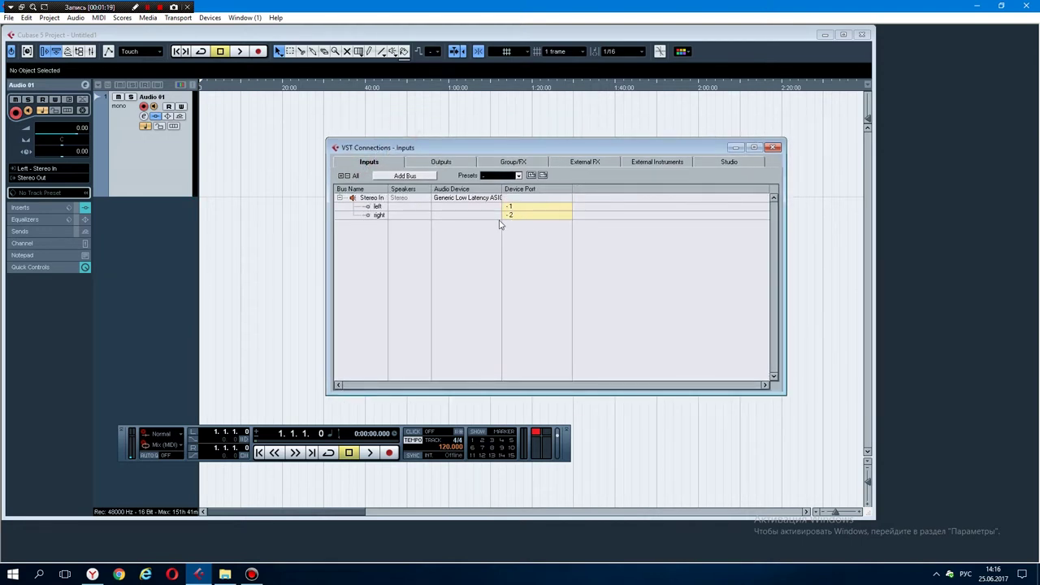
{"action": "left_click_drag", "start_coordinate": [502, 188], "coordinate": [533, 188]}
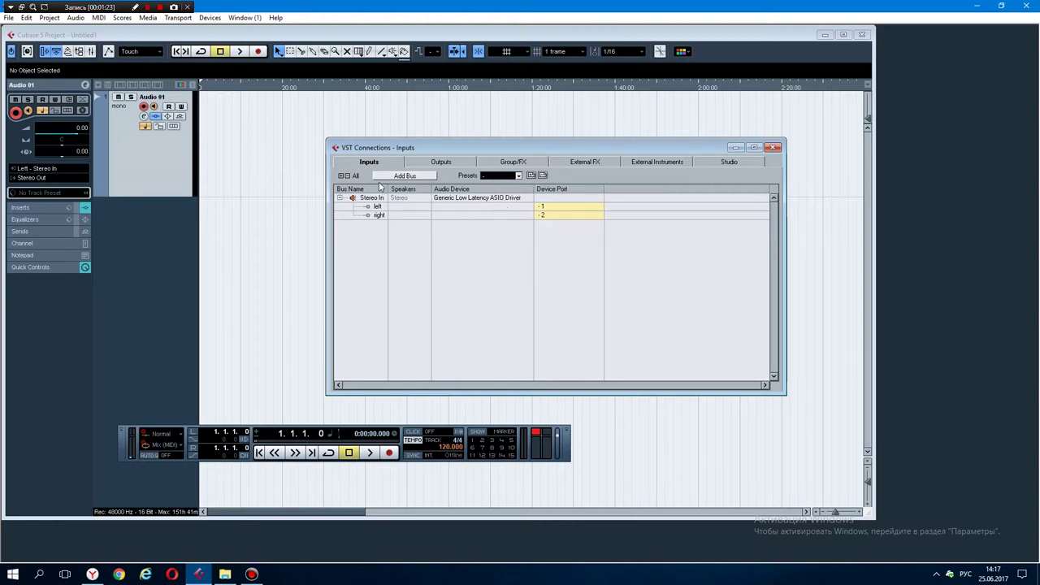
{"action": "left_click", "coordinate": [439, 158]}
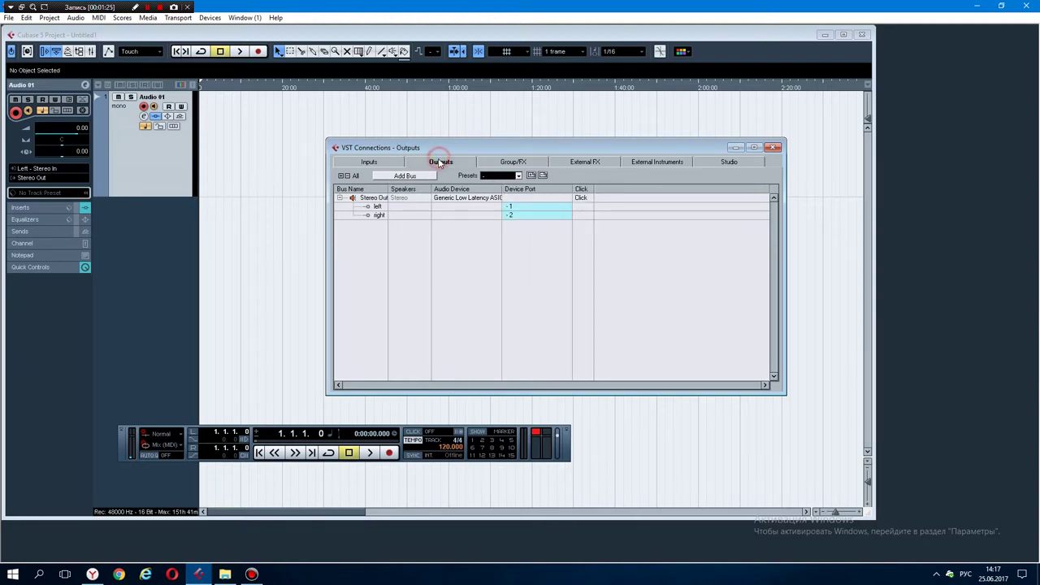
{"action": "left_click_drag", "start_coordinate": [502, 192], "coordinate": [542, 192]}
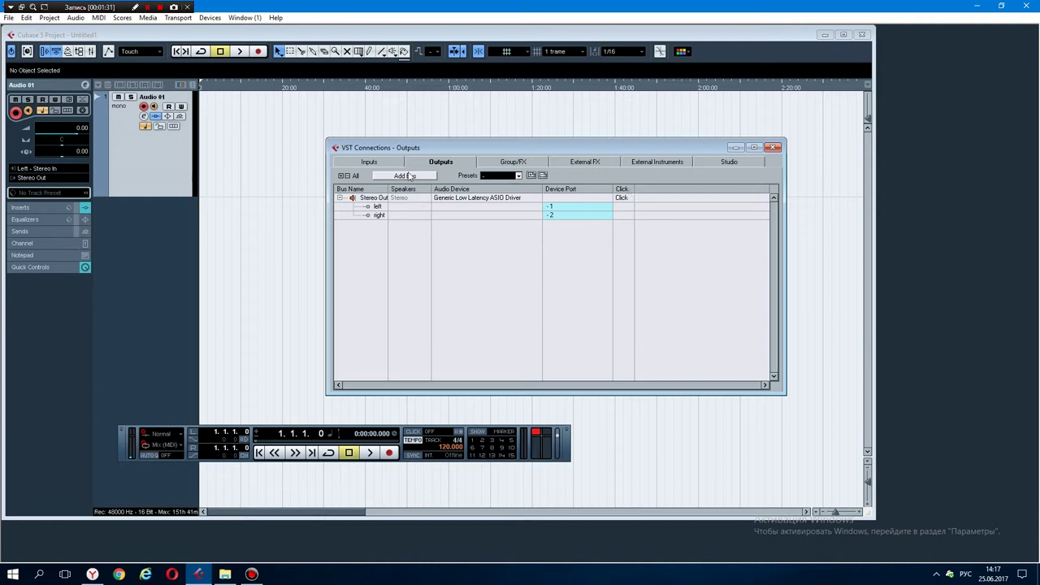
{"action": "left_click", "coordinate": [507, 166]}
{"action": "left_click", "coordinate": [417, 164]}
{"action": "left_click", "coordinate": [370, 162]}
{"action": "left_click", "coordinate": [435, 161]}
{"action": "left_click", "coordinate": [773, 148]}
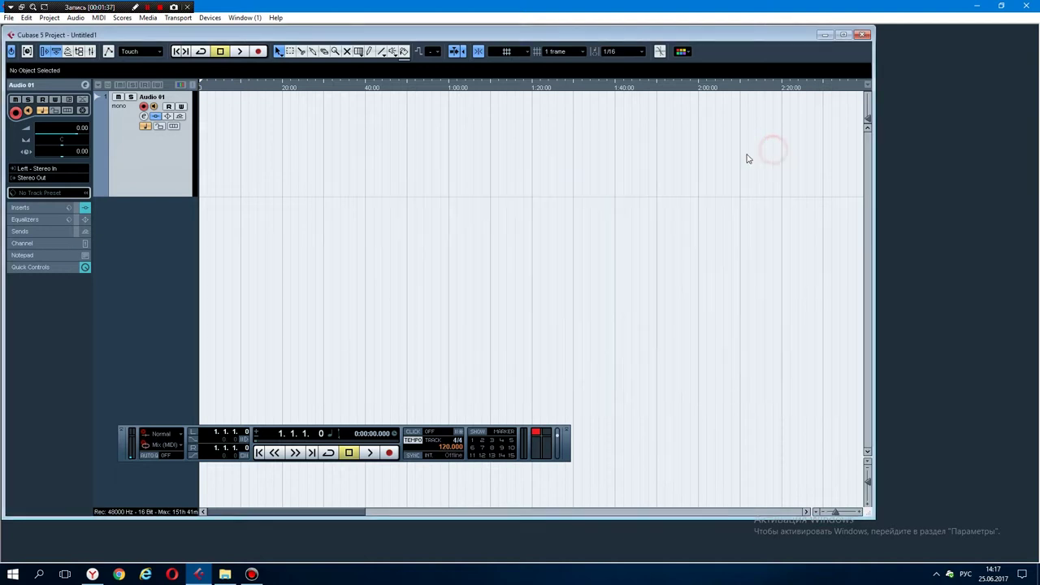
Minimize Cubase and open the Windows sound devices dialog from the Realtek audio manager's system tray options
{"action": "left_click", "coordinate": [210, 17]}
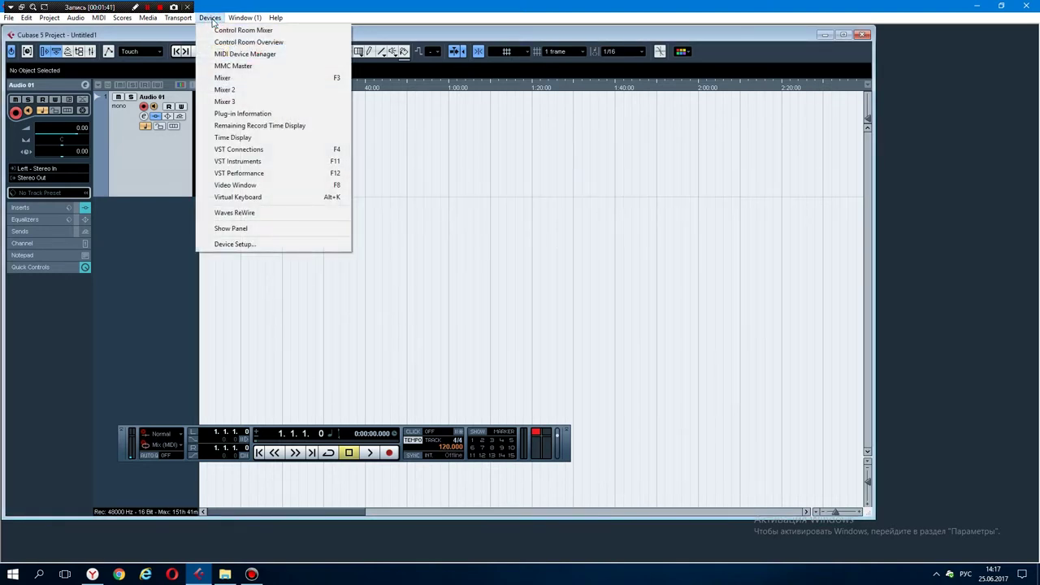
{"action": "left_click", "coordinate": [212, 19]}
{"action": "left_click", "coordinate": [977, 6]}
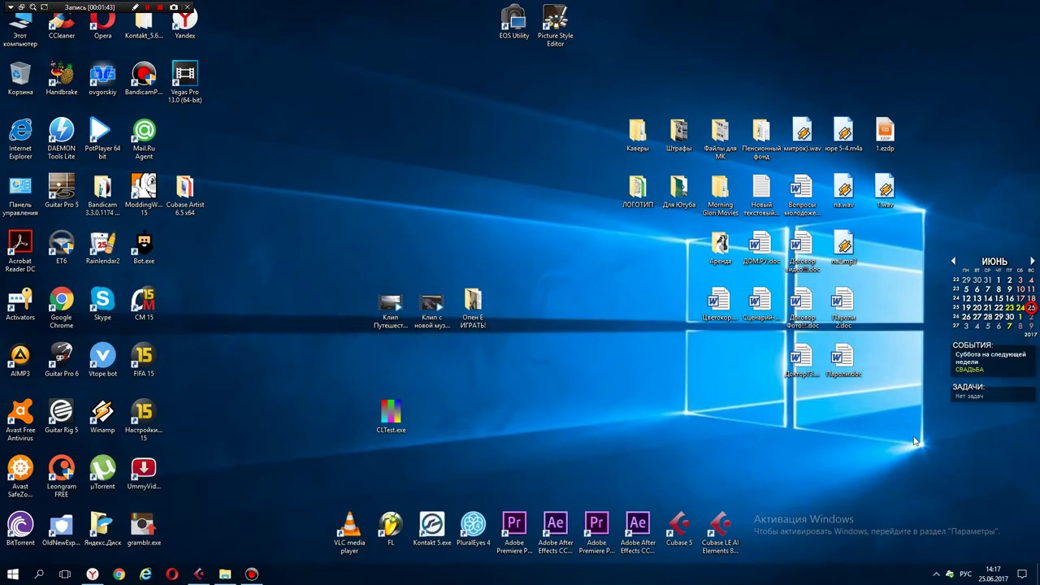
{"action": "left_click", "coordinate": [937, 576]}
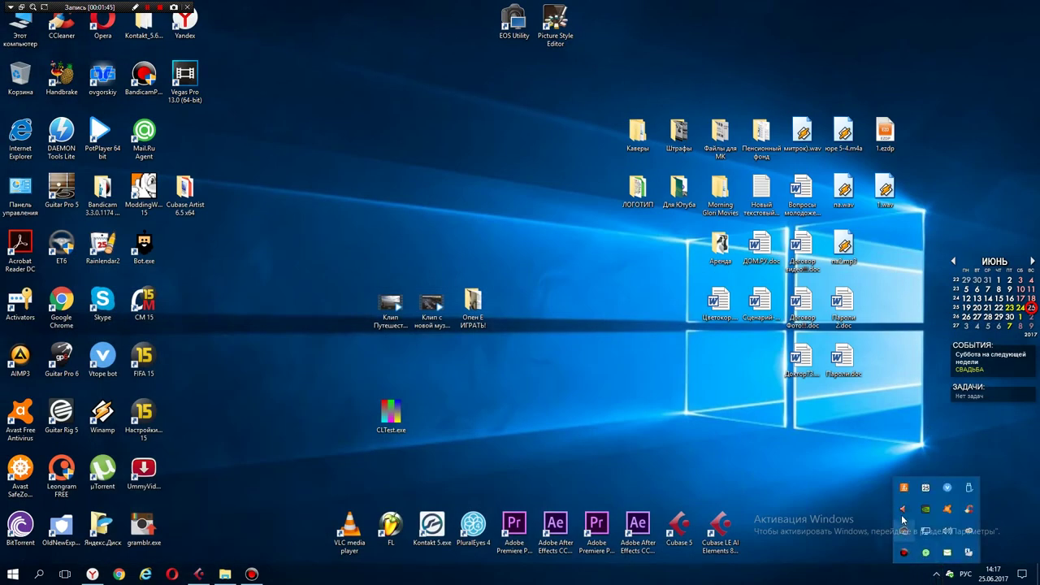
{"action": "right_click", "coordinate": [903, 511]}
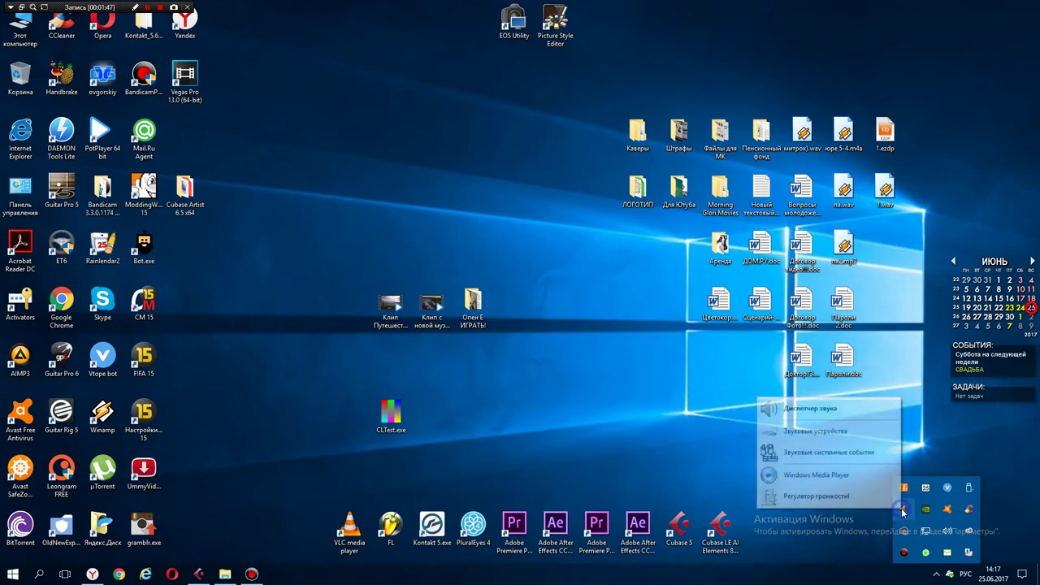
{"action": "left_click", "coordinate": [810, 432]}
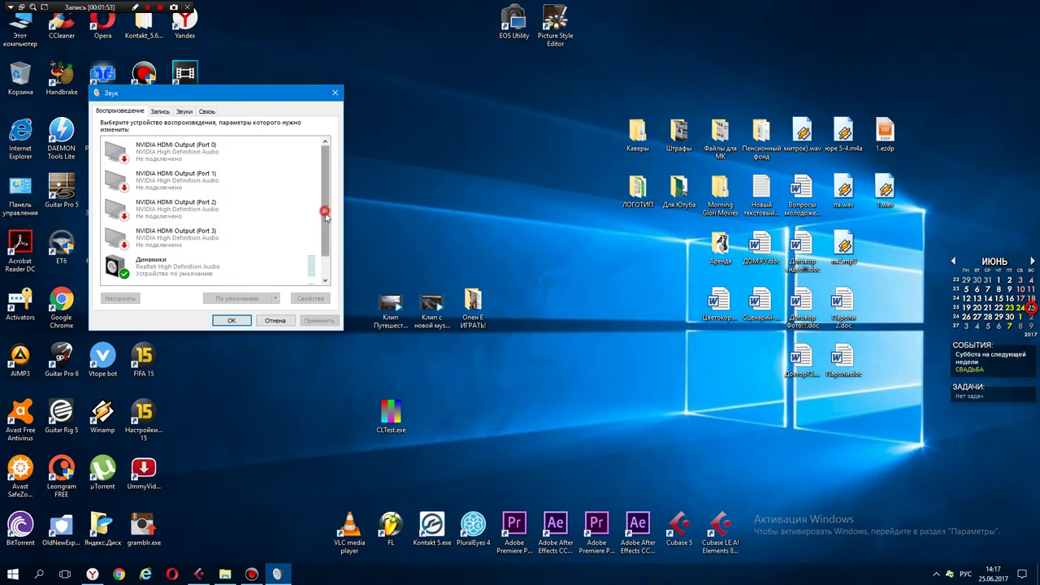
Check which playback and recording devices are set as default in Windows, and close the sound dialog
{"action": "scroll", "coordinate": [321, 211], "scroll_direction": "down", "scroll_amount": 1}
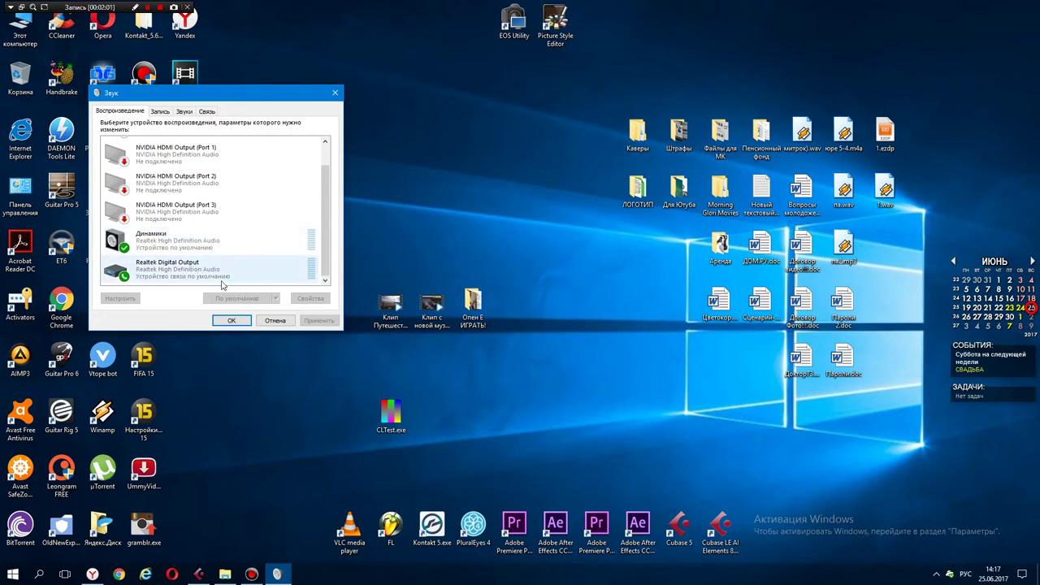
{"action": "left_click", "coordinate": [160, 112]}
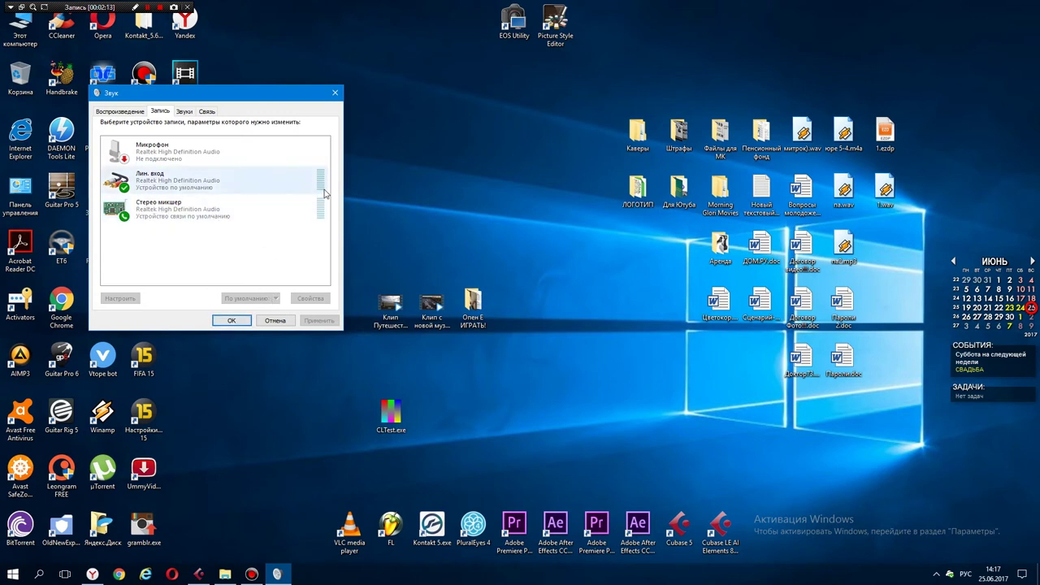
{"action": "left_click", "coordinate": [131, 112]}
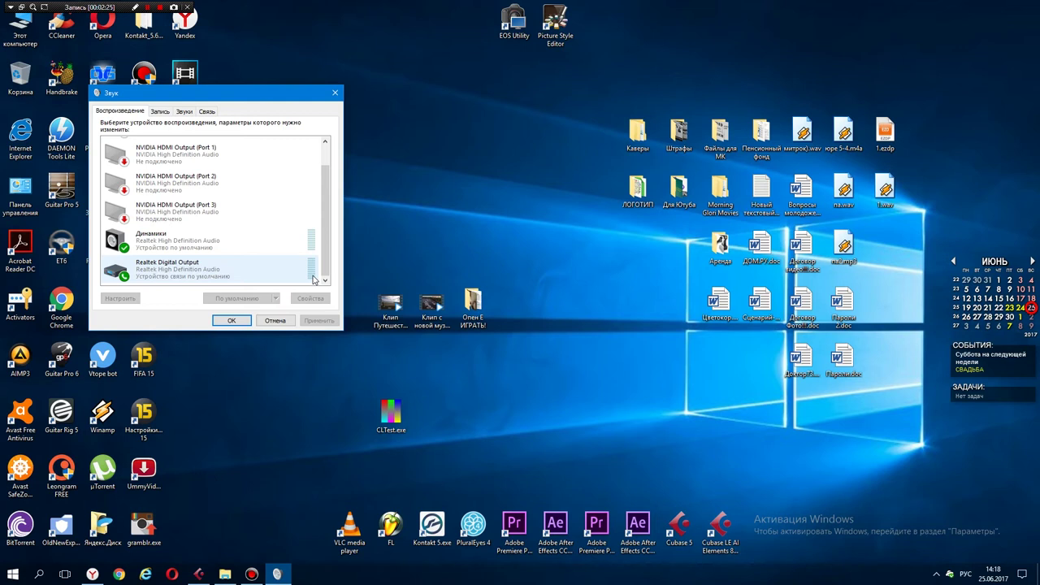
{"action": "left_click", "coordinate": [160, 111]}
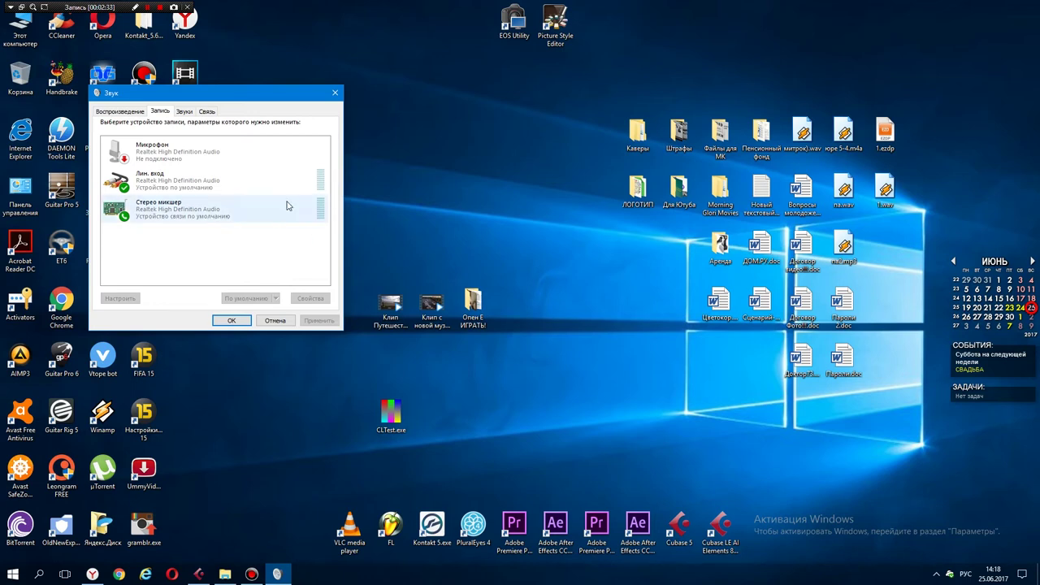
{"action": "left_click", "coordinate": [231, 320]}
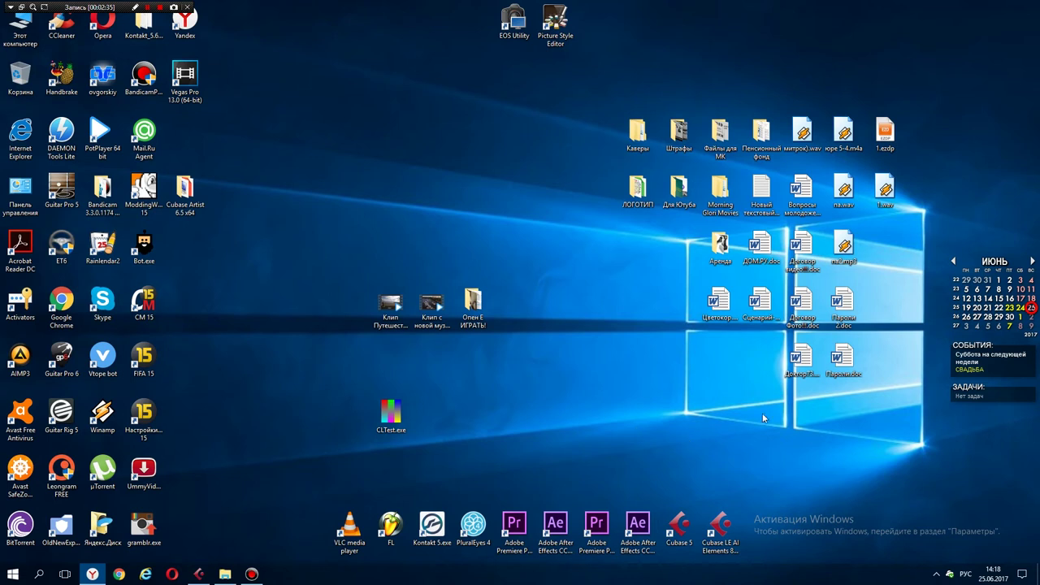
Browse in File Explorer to the Asio folder at C:\Program Files\Steinberg
{"action": "double_click", "coordinate": [23, 46]}
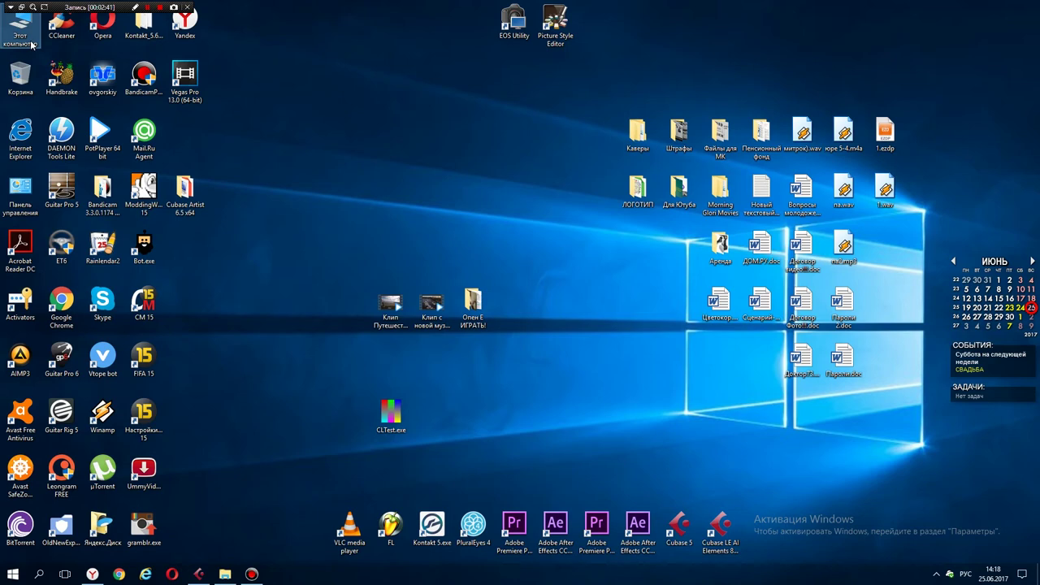
{"action": "double_click", "coordinate": [32, 45]}
{"action": "double_click", "coordinate": [325, 87]}
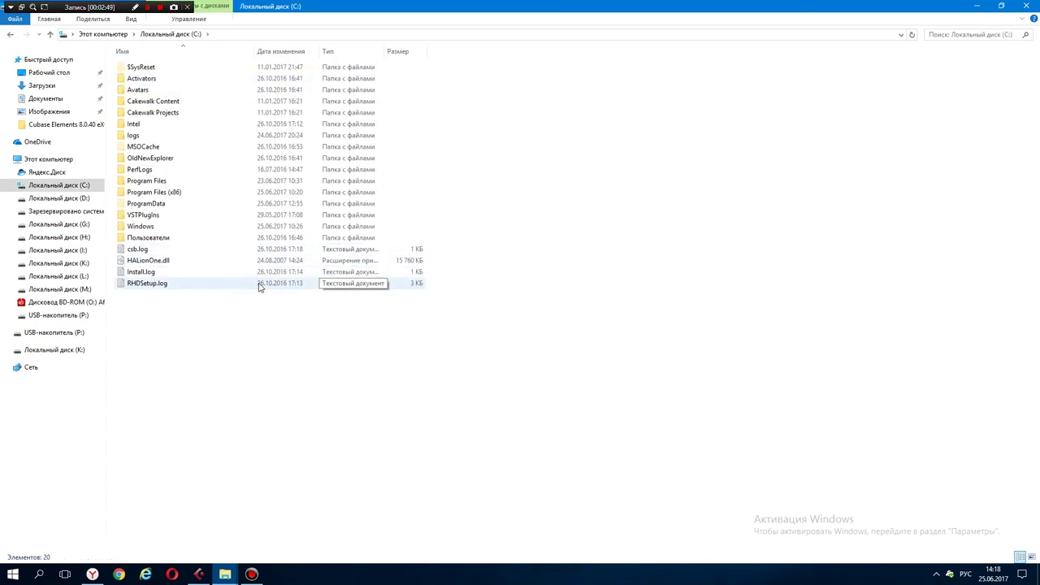
{"action": "double_click", "coordinate": [152, 185]}
{"action": "scroll", "coordinate": [157, 347], "scroll_direction": "down", "scroll_amount": 2}
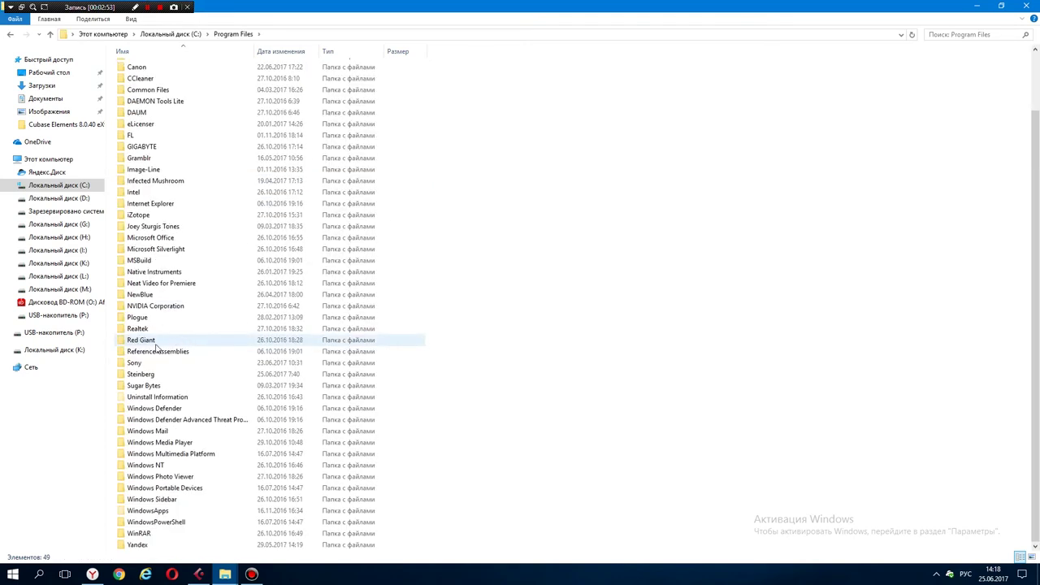
{"action": "double_click", "coordinate": [138, 373]}
{"action": "double_click", "coordinate": [138, 104]}
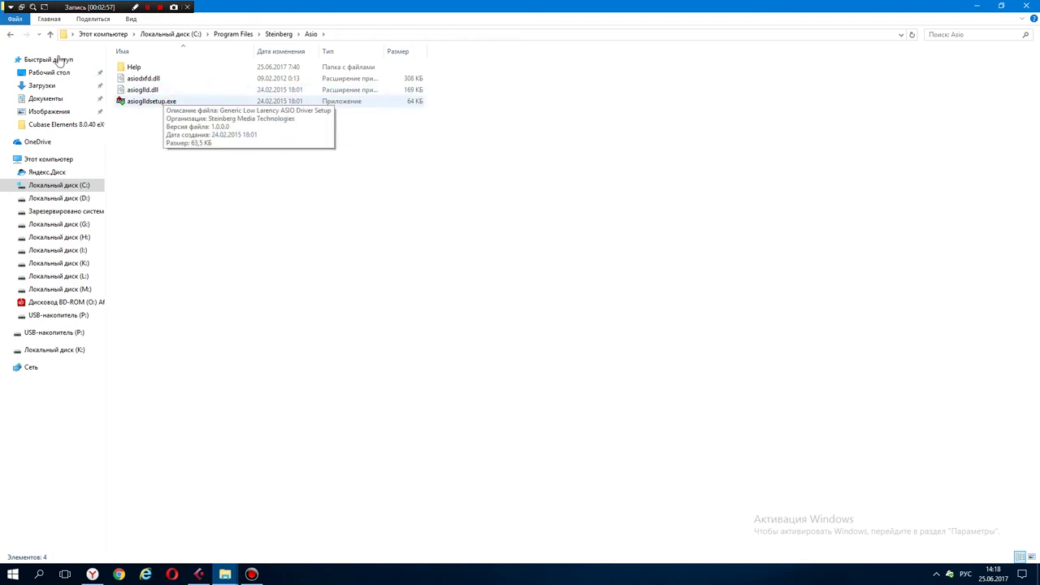
Run asioglldsetup.exe and make Realtek Digital Output the enabled output port of the Generic Low Latency ASIO Driver
{"action": "double_click", "coordinate": [144, 104]}
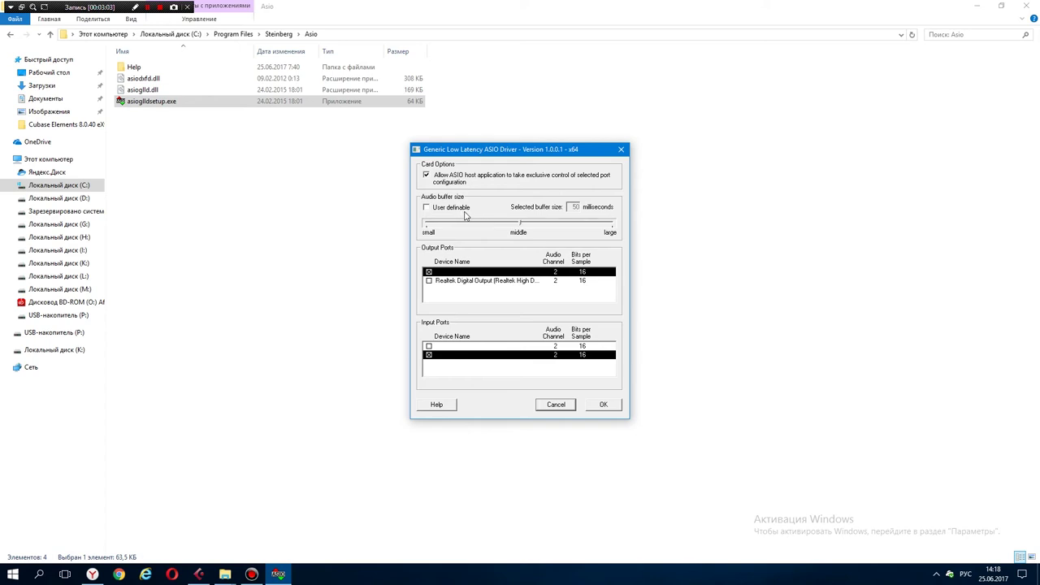
{"action": "left_click", "coordinate": [429, 282]}
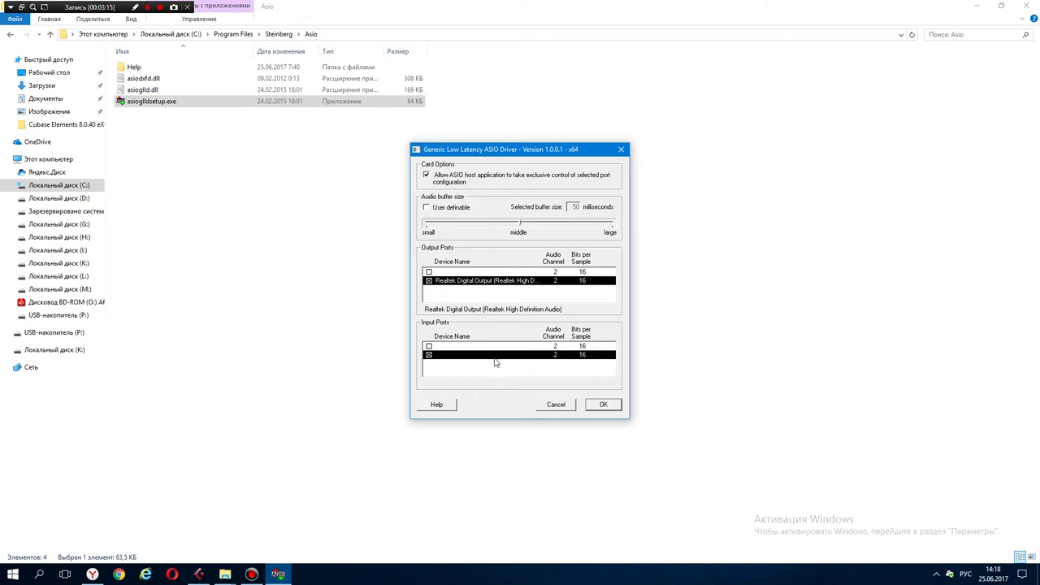
{"action": "left_click", "coordinate": [604, 405]}
Browse in File Explorer to the Asio folder at C:\Program Files (x86)\Steinberg
{"action": "left_click", "coordinate": [8, 36]}
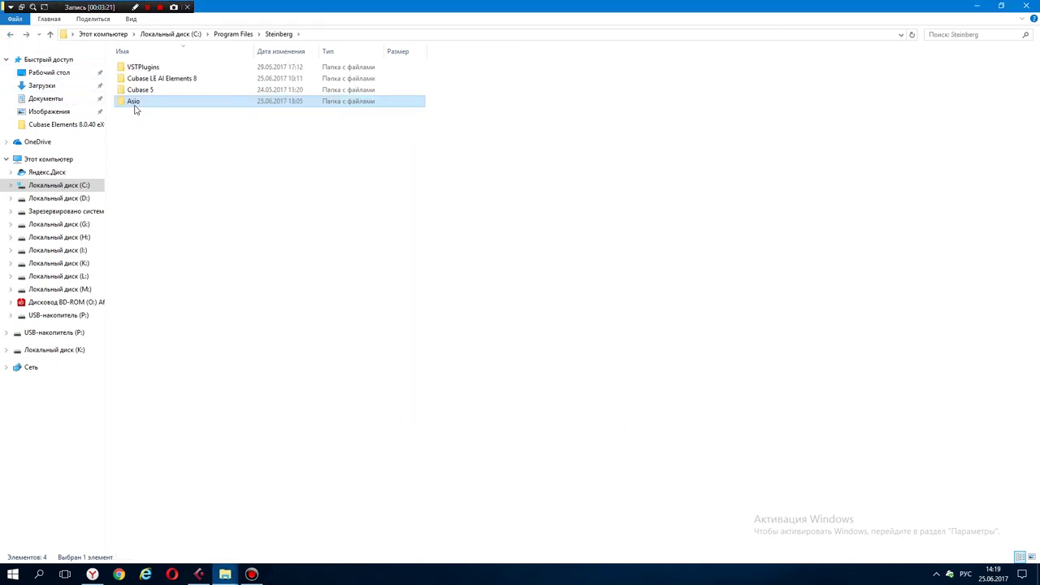
{"action": "left_click", "coordinate": [11, 35]}
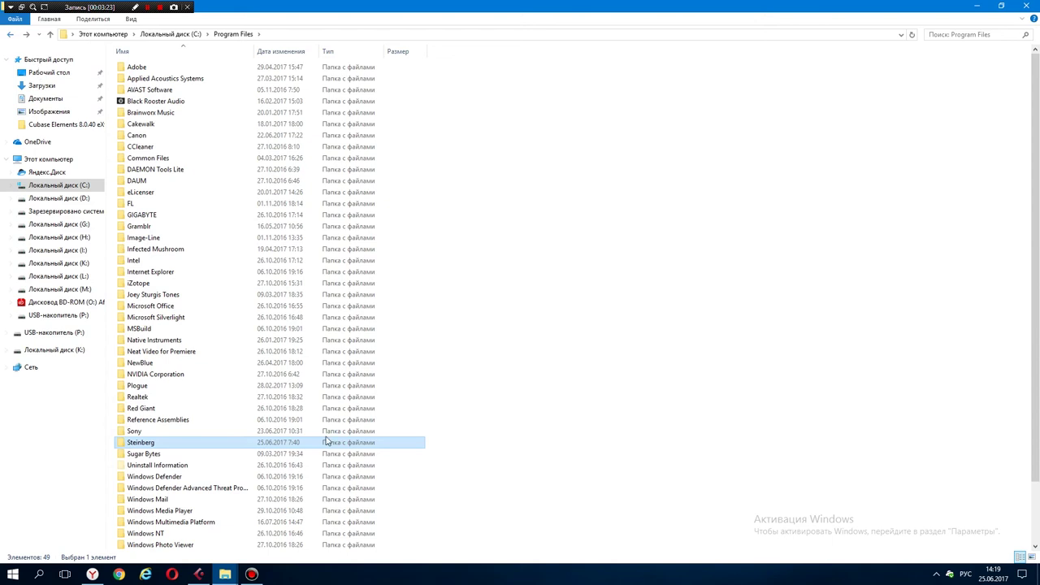
{"action": "scroll", "coordinate": [230, 447], "scroll_direction": "down", "scroll_amount": 2}
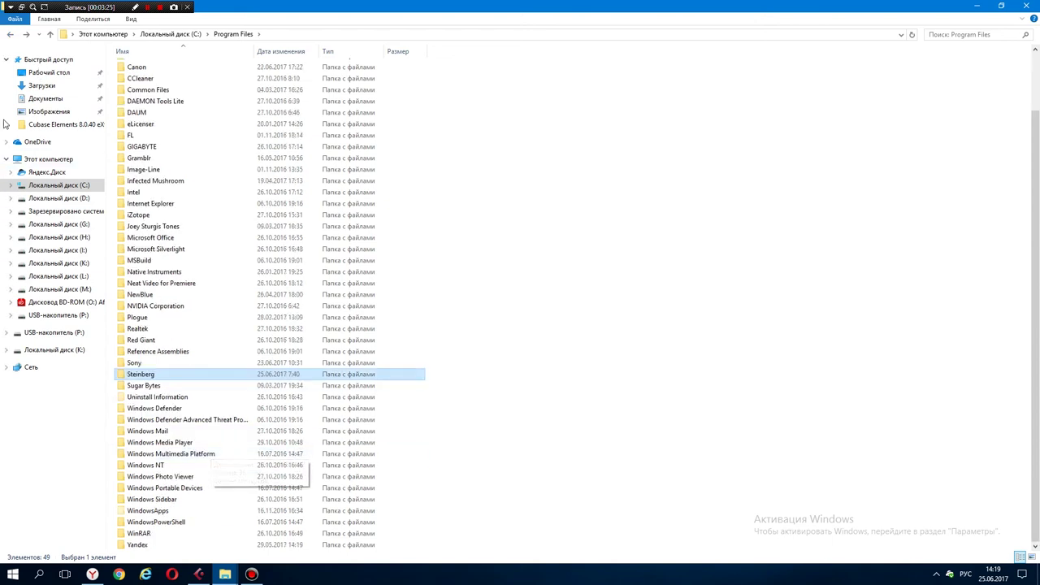
{"action": "left_click", "coordinate": [11, 36]}
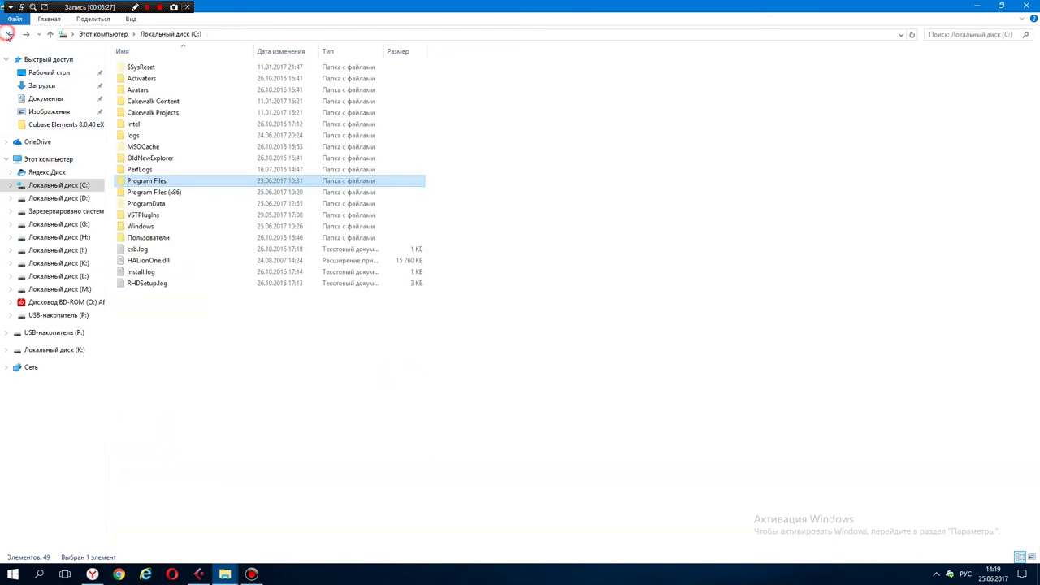
{"action": "double_click", "coordinate": [154, 199]}
{"action": "scroll", "coordinate": [163, 454], "scroll_direction": "down", "scroll_amount": 5}
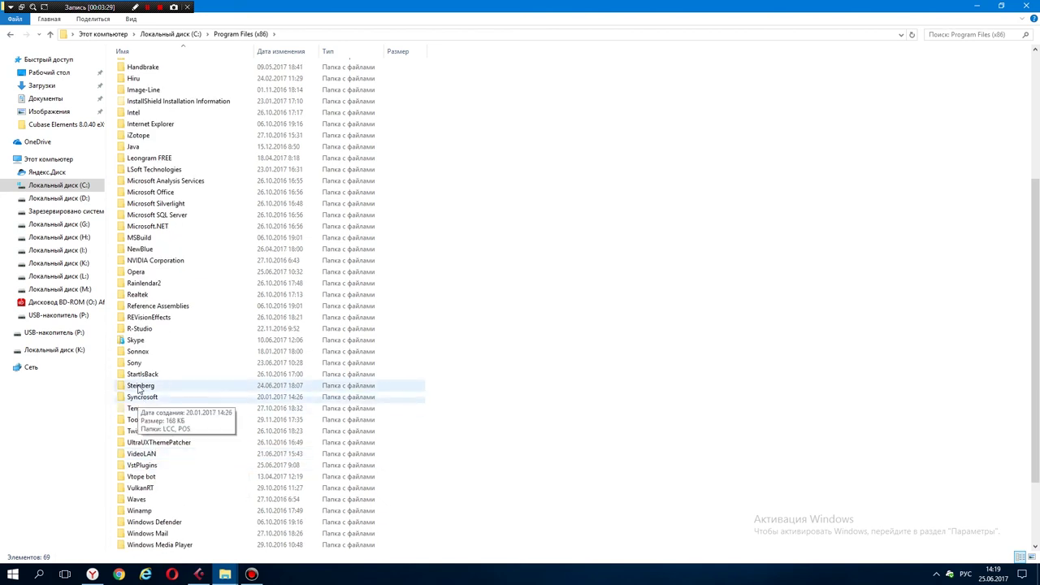
{"action": "double_click", "coordinate": [146, 466]}
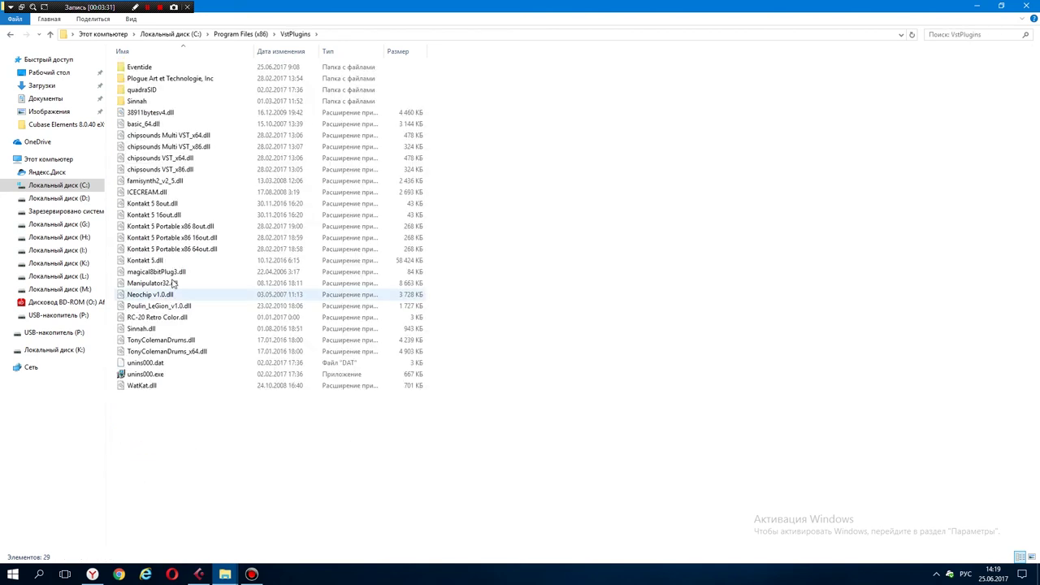
{"action": "left_click", "coordinate": [10, 35]}
{"action": "left_click", "coordinate": [140, 463]}
{"action": "double_click", "coordinate": [140, 464]}
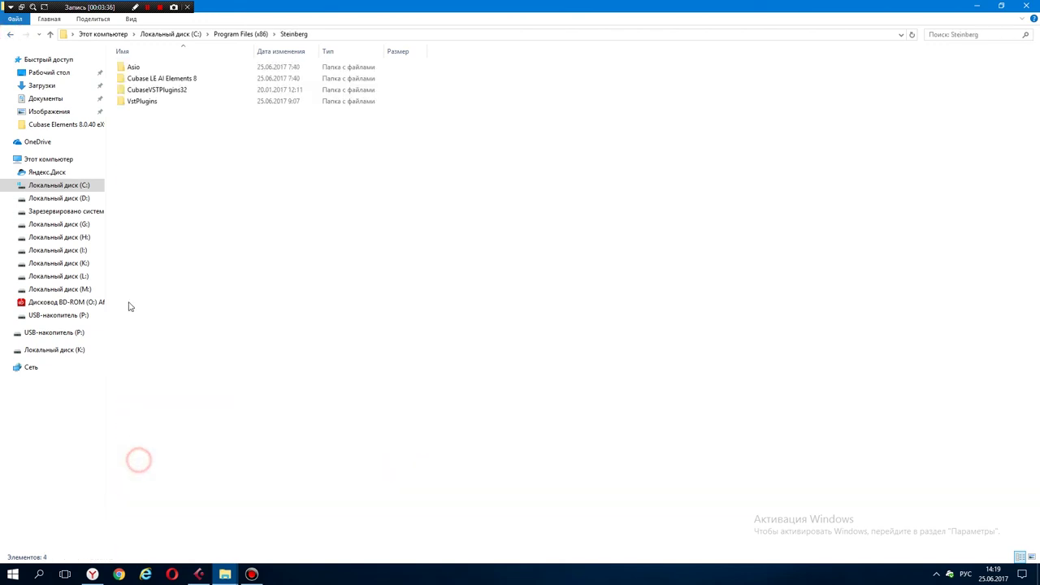
{"action": "double_click", "coordinate": [133, 68]}
Run dxfdsetup.exe with permission, check the Realtek ports in ASIO Direct Sound Full Duplex Setup, and accept the settings
{"action": "left_click", "coordinate": [139, 91]}
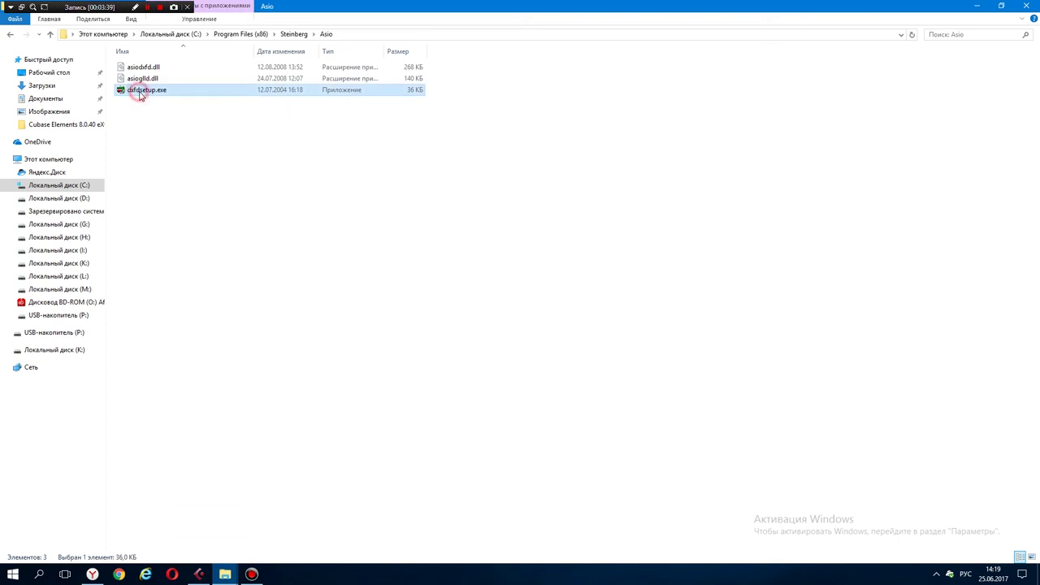
{"action": "double_click", "coordinate": [139, 91]}
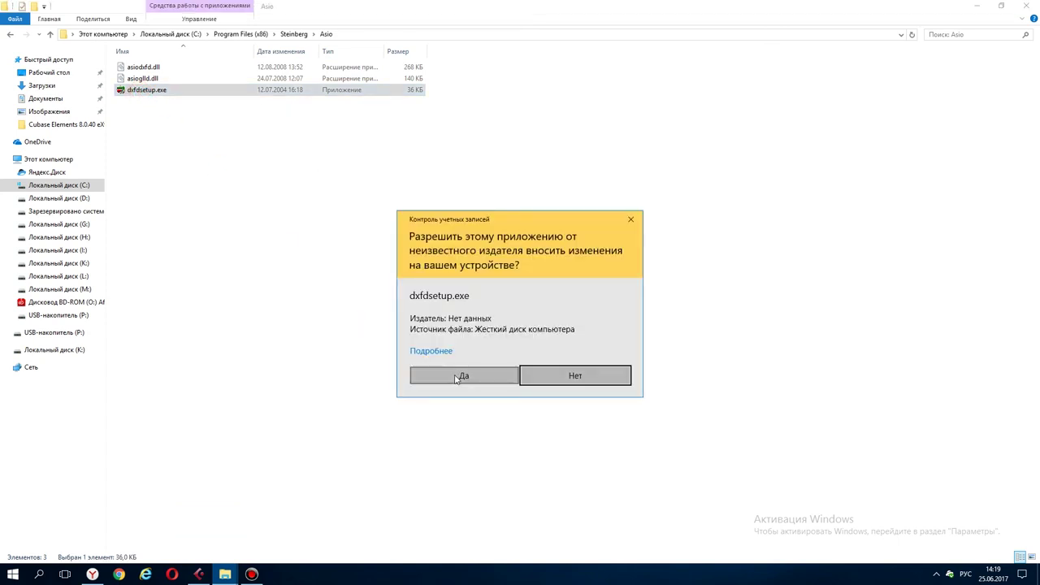
{"action": "left_click", "coordinate": [459, 376]}
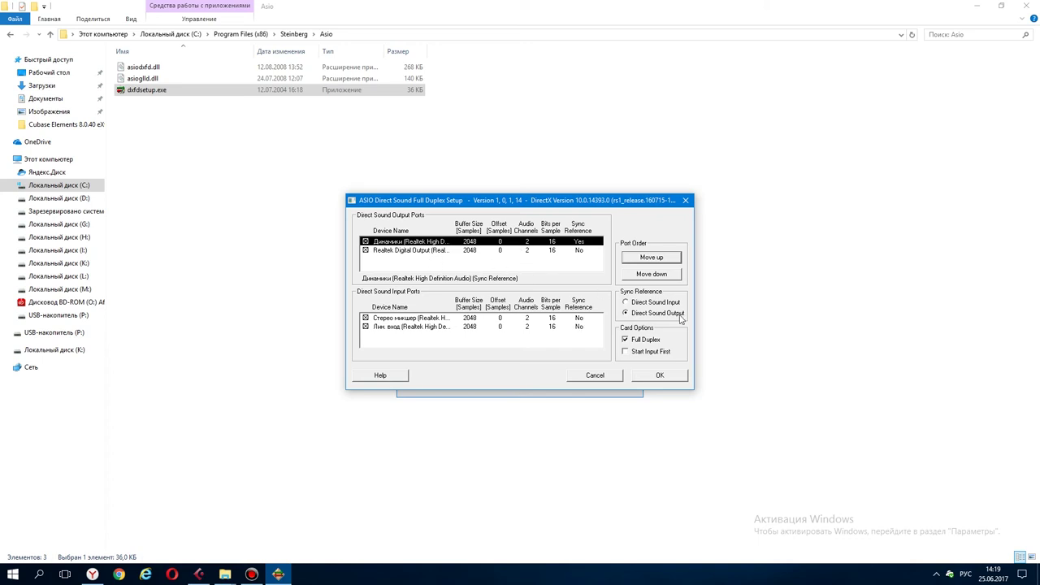
{"action": "left_click", "coordinate": [658, 375]}
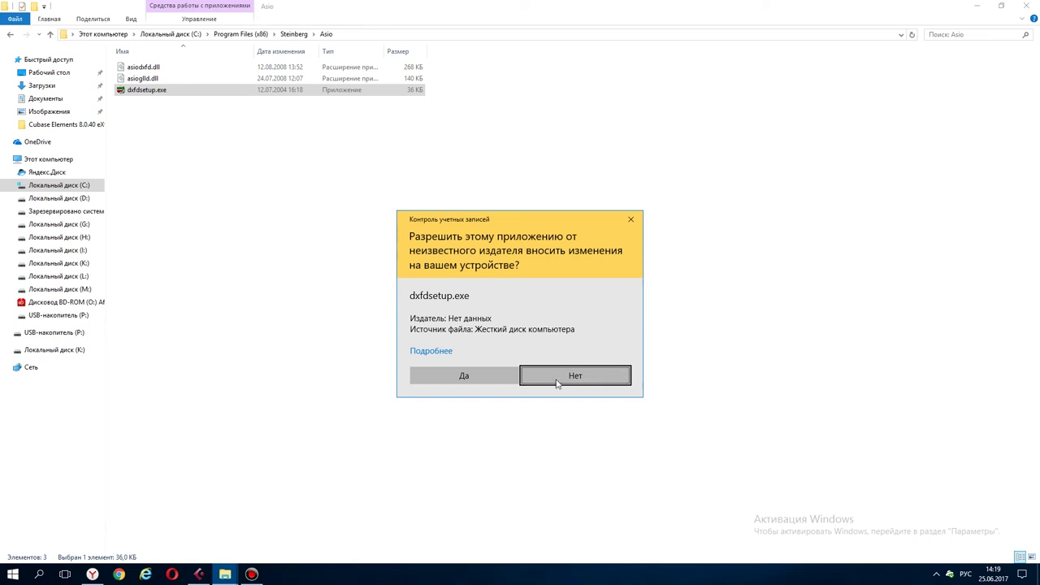
{"action": "left_click", "coordinate": [464, 375]}
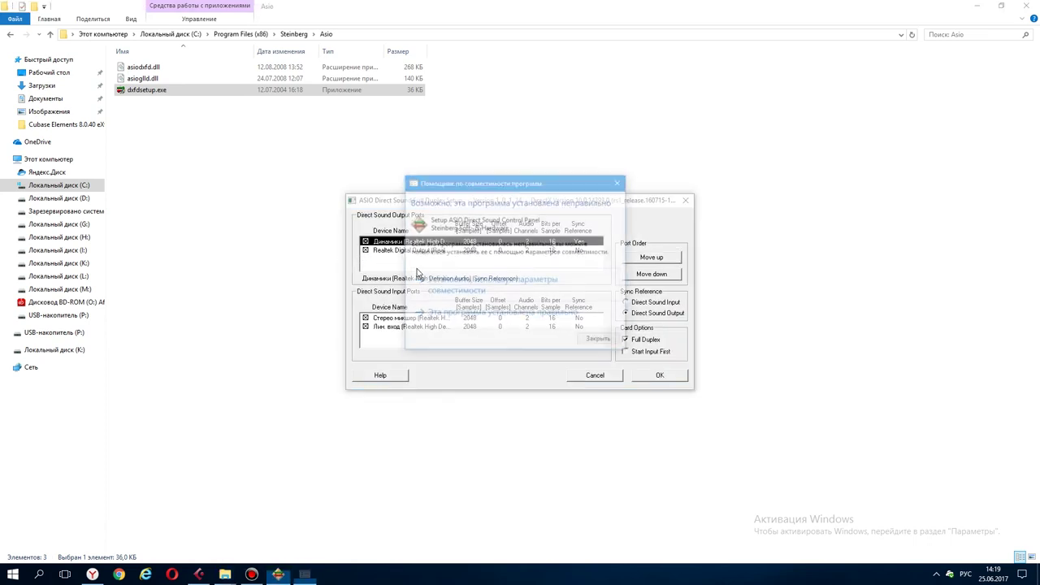
{"action": "left_click", "coordinate": [600, 341]}
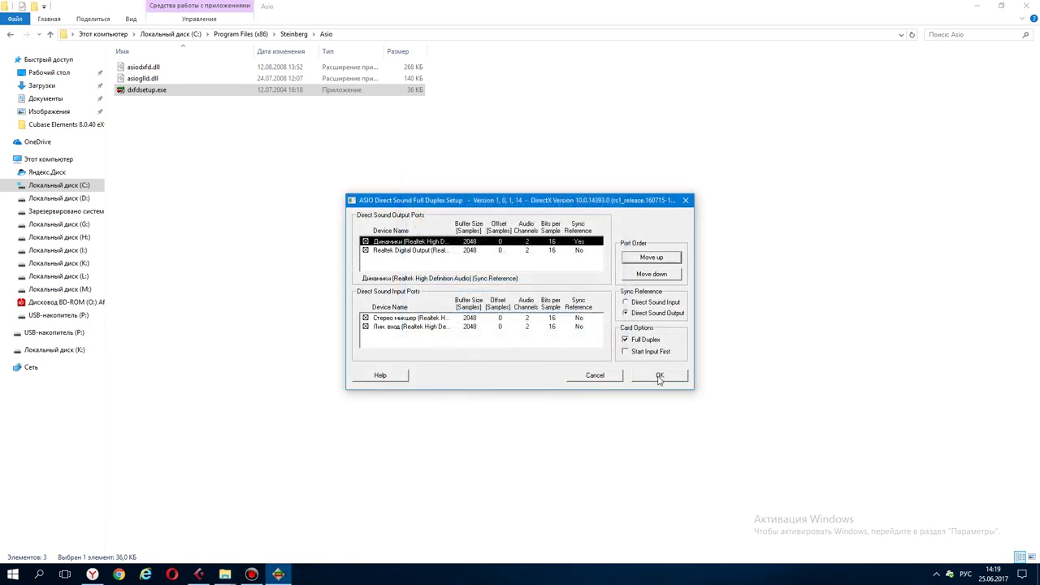
{"action": "left_click", "coordinate": [366, 251]}
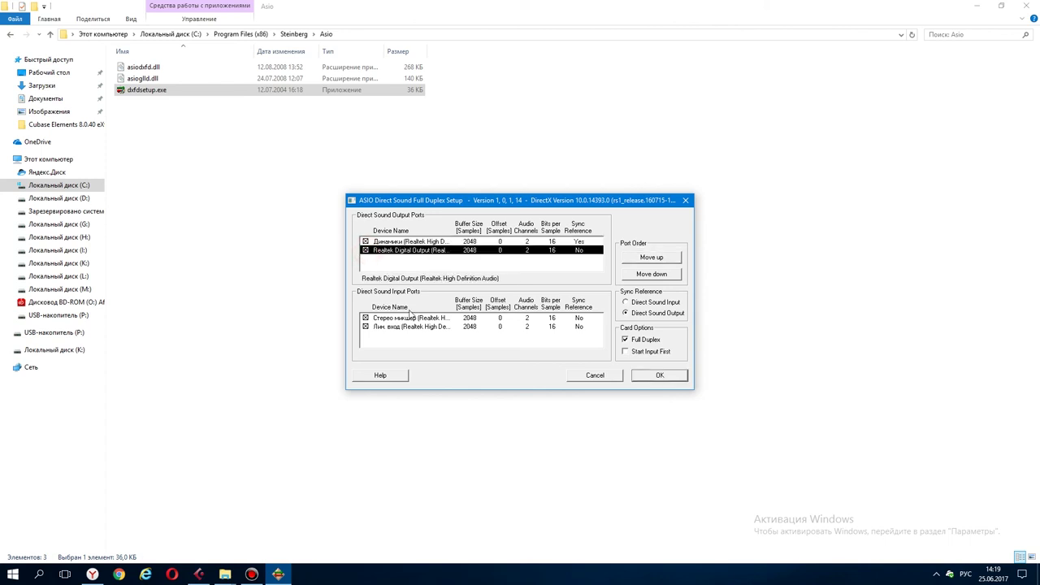
{"action": "left_click", "coordinate": [670, 377]}
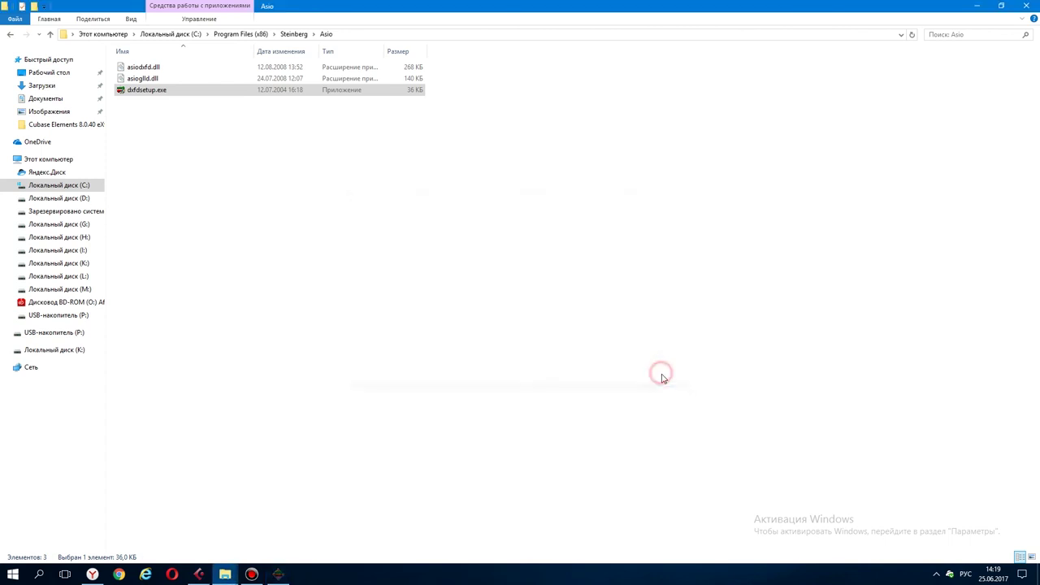
Close File Explorer and switch from the desktop back to the Cubase 5 project
{"action": "left_click", "coordinate": [1026, 5]}
{"action": "right_click", "coordinate": [317, 147]}
{"action": "left_click", "coordinate": [322, 168]}
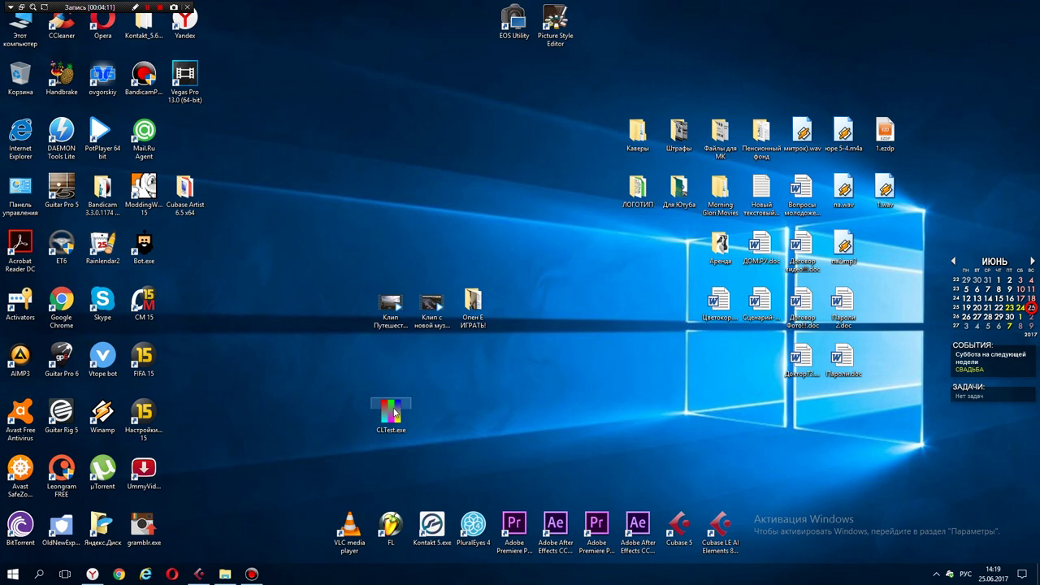
{"action": "mouse_move", "coordinate": [258, 575]}
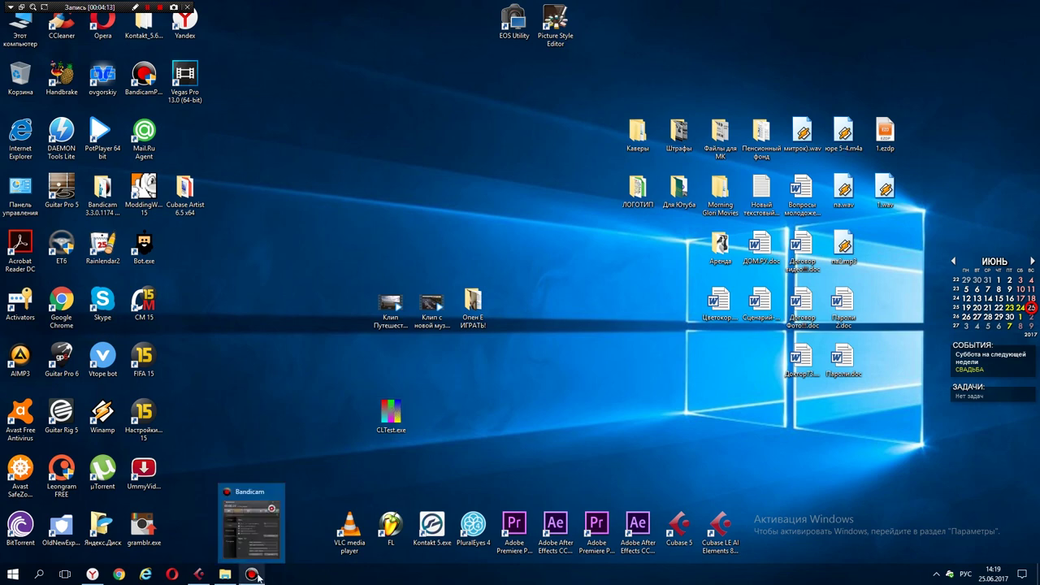
{"action": "left_click", "coordinate": [230, 495]}
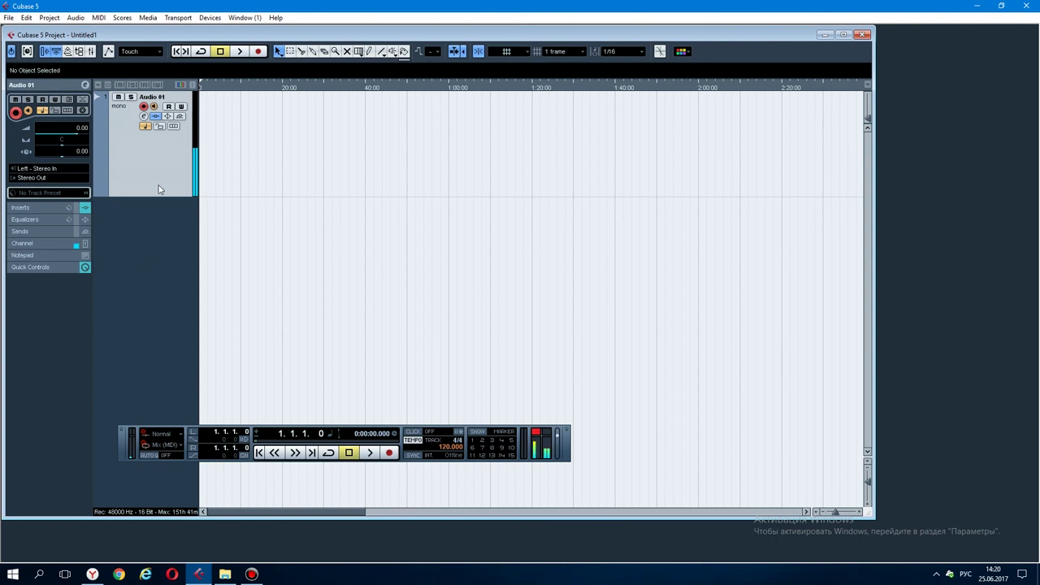
Open the channel settings of track Audio 01 and deactivate the Eos effect in insert slot 2
{"action": "left_click", "coordinate": [145, 117]}
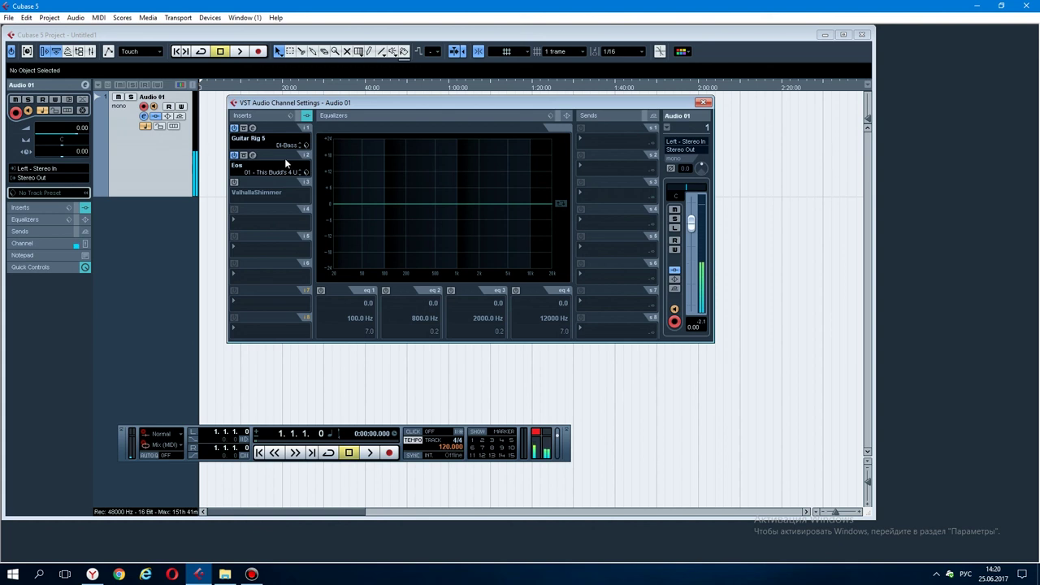
{"action": "left_click", "coordinate": [233, 155]}
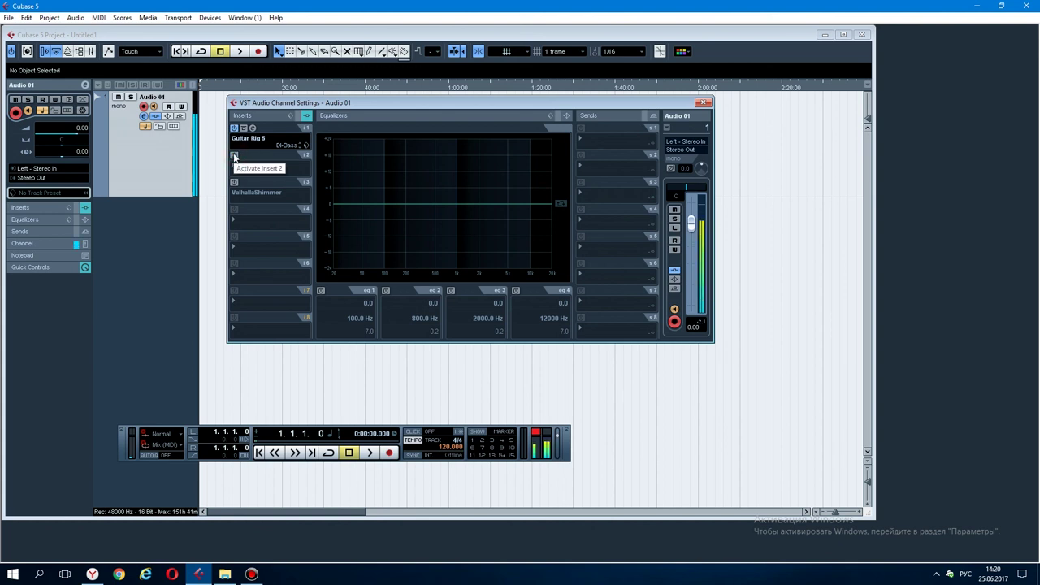